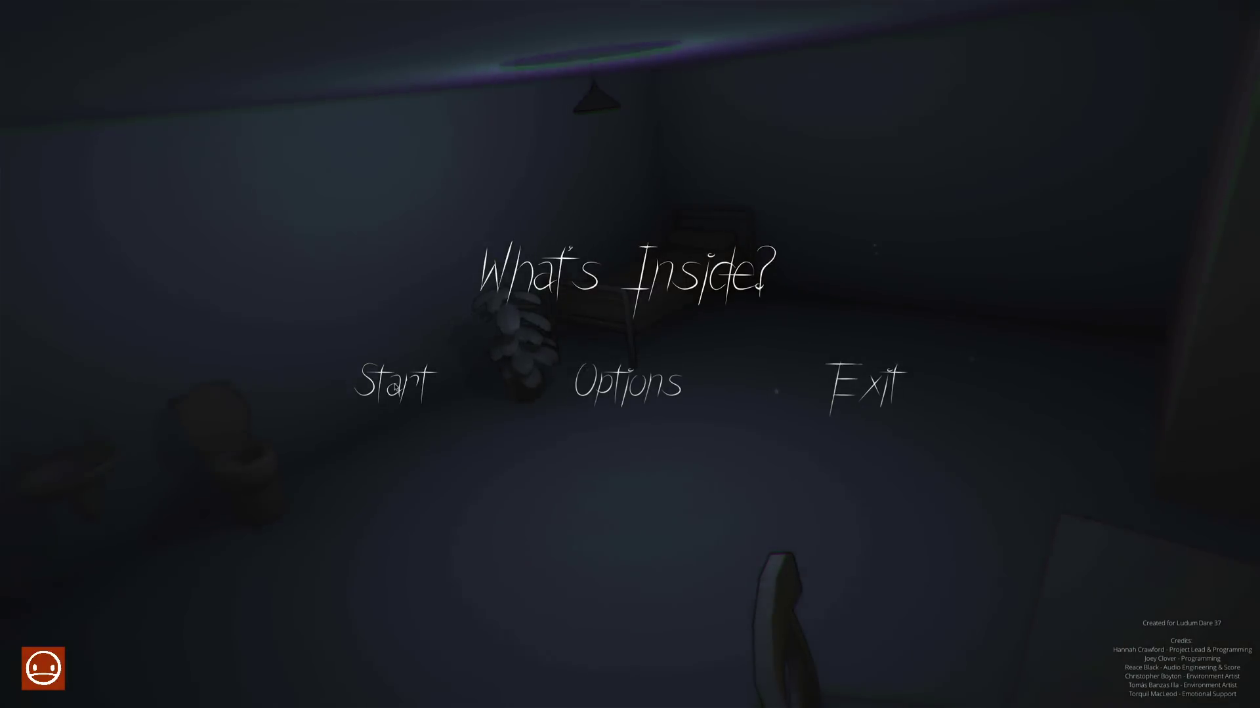
# Start the game, then lift and turn the floor mattress to hold it aloft.
pyautogui.press('Return')
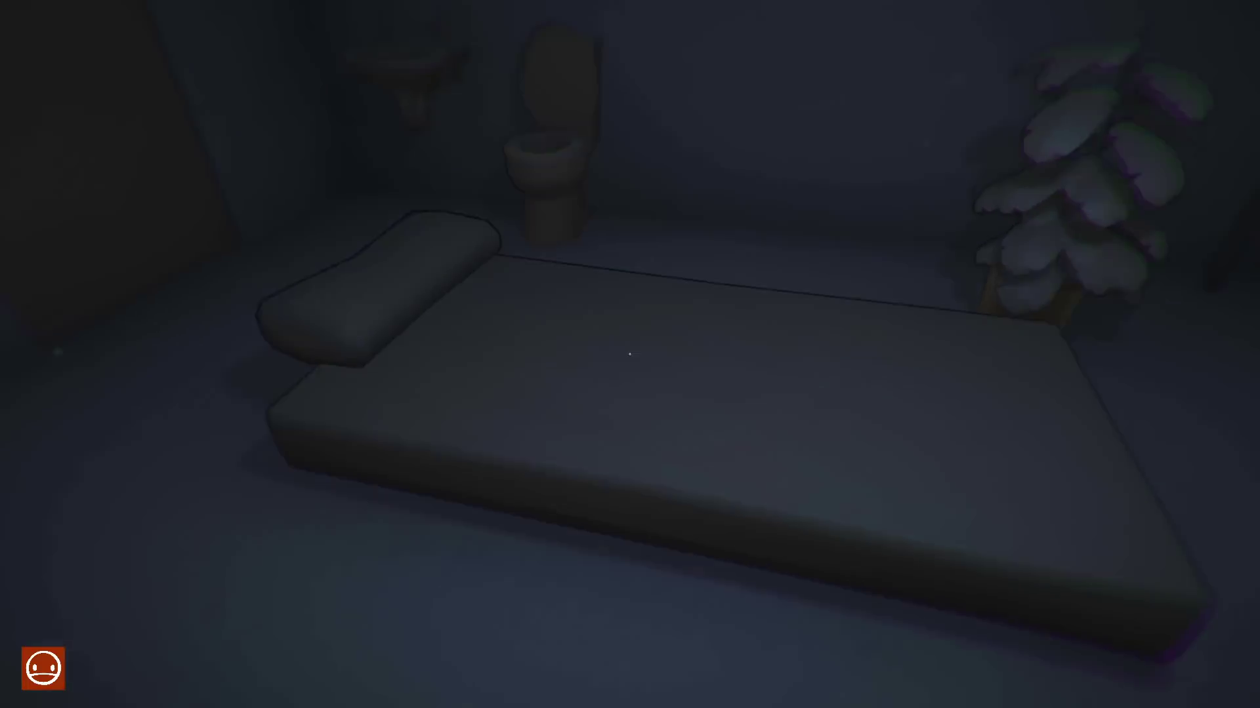
pyautogui.click(631, 355)
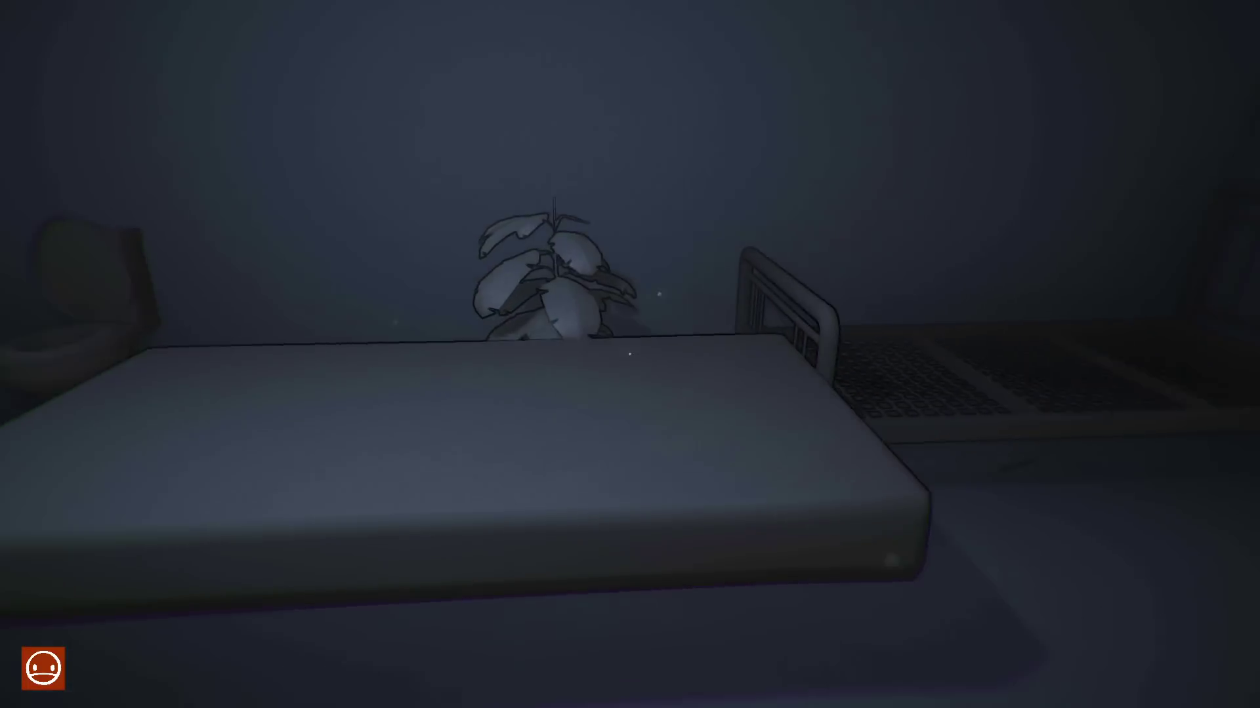
pyautogui.click(630, 354)
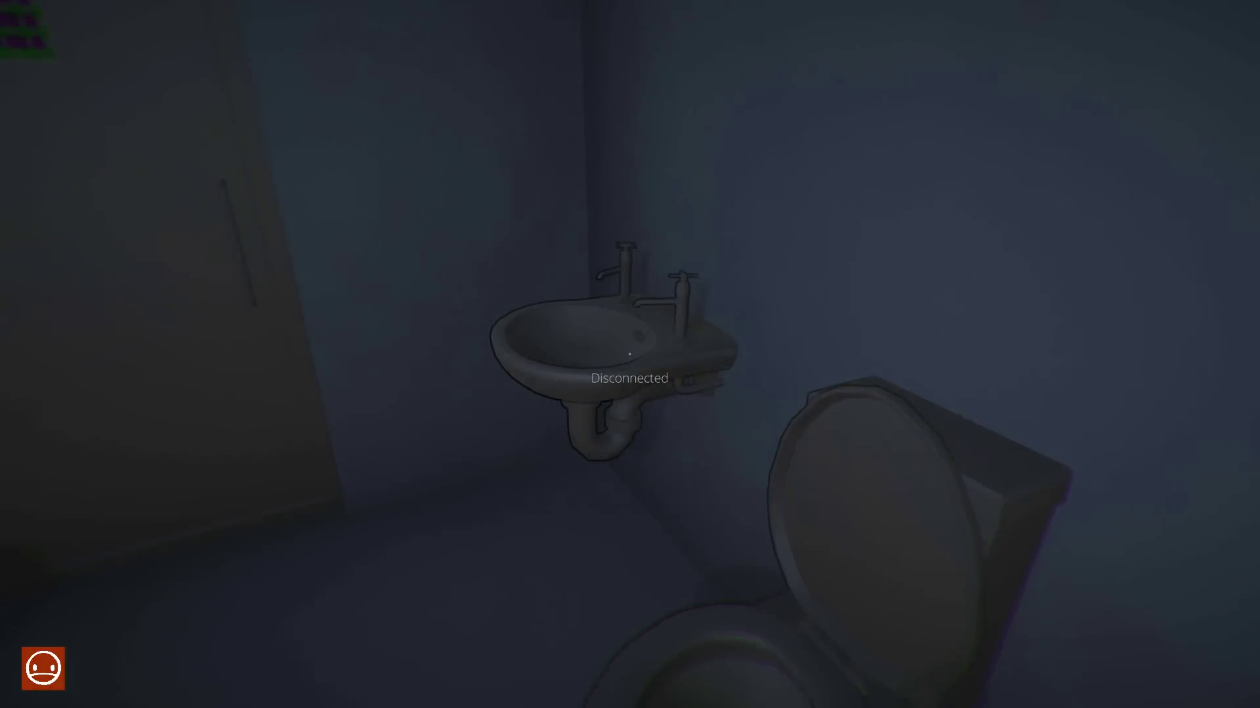
# Walk to the lockers and pick a locker's lock to get the crowbar.
pyautogui.press('w')
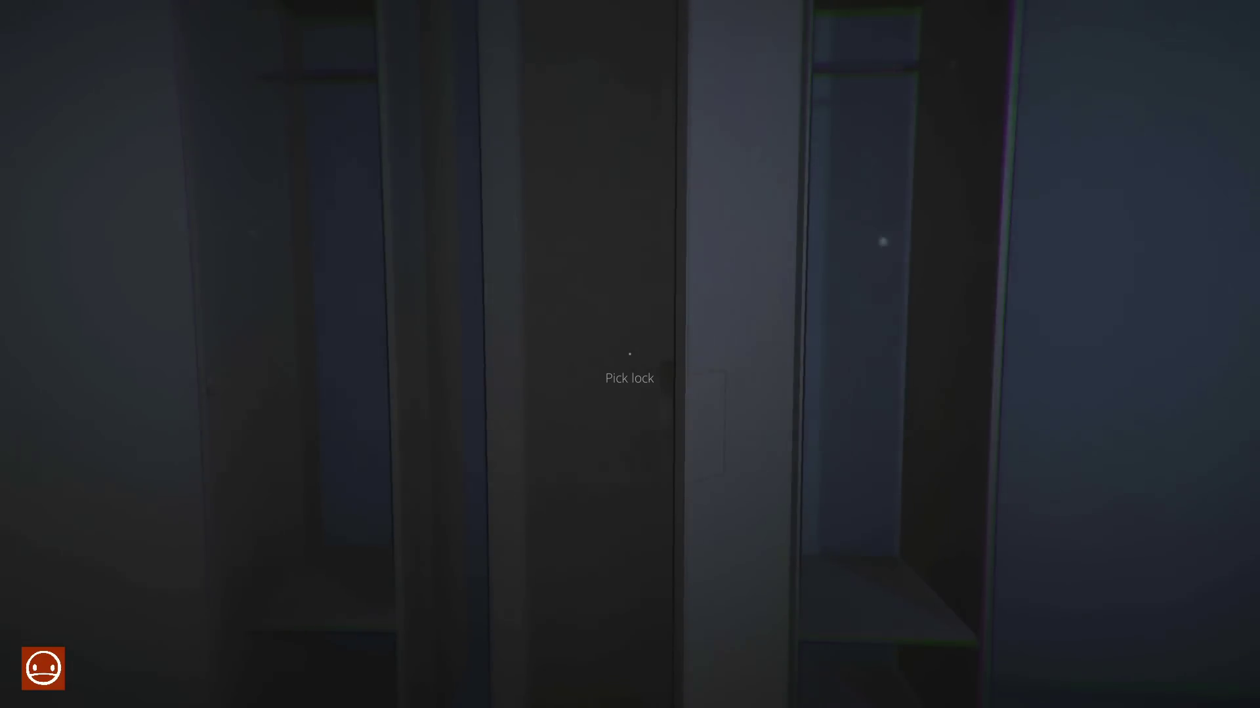
pyautogui.click(629, 353)
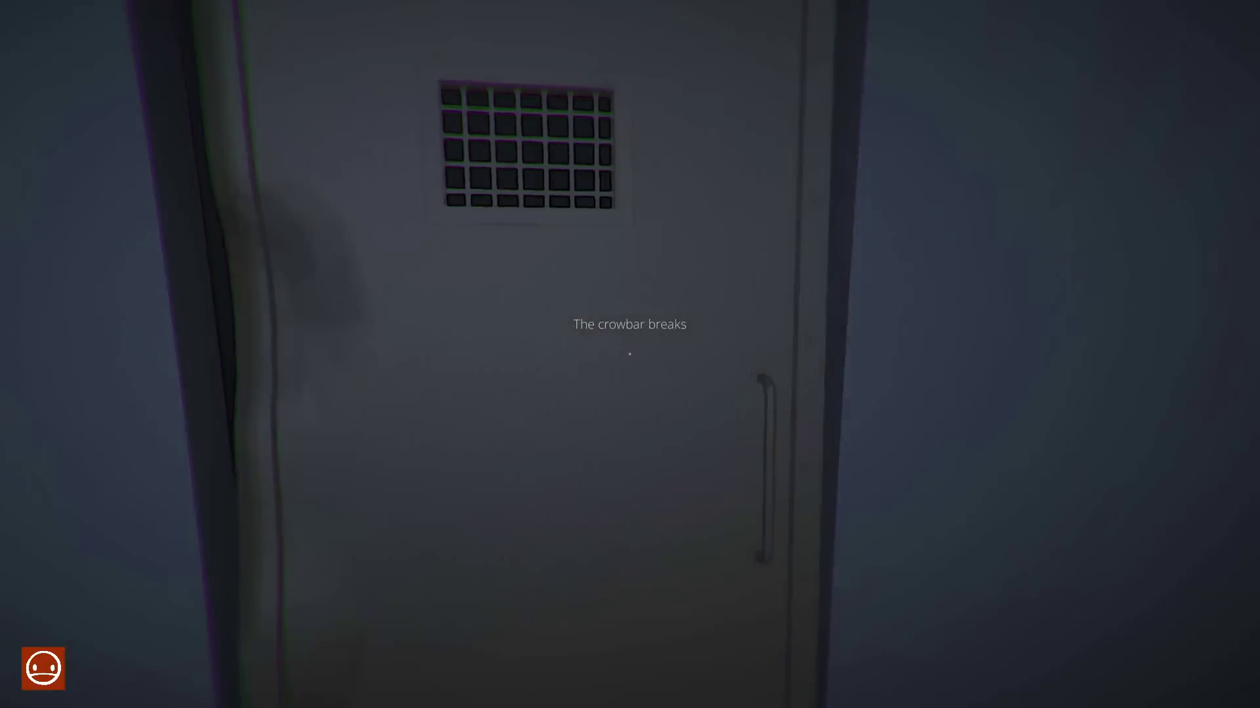
# Force the vented door open with the crowbar and approach the desk beyond.
pyautogui.click(629, 353)
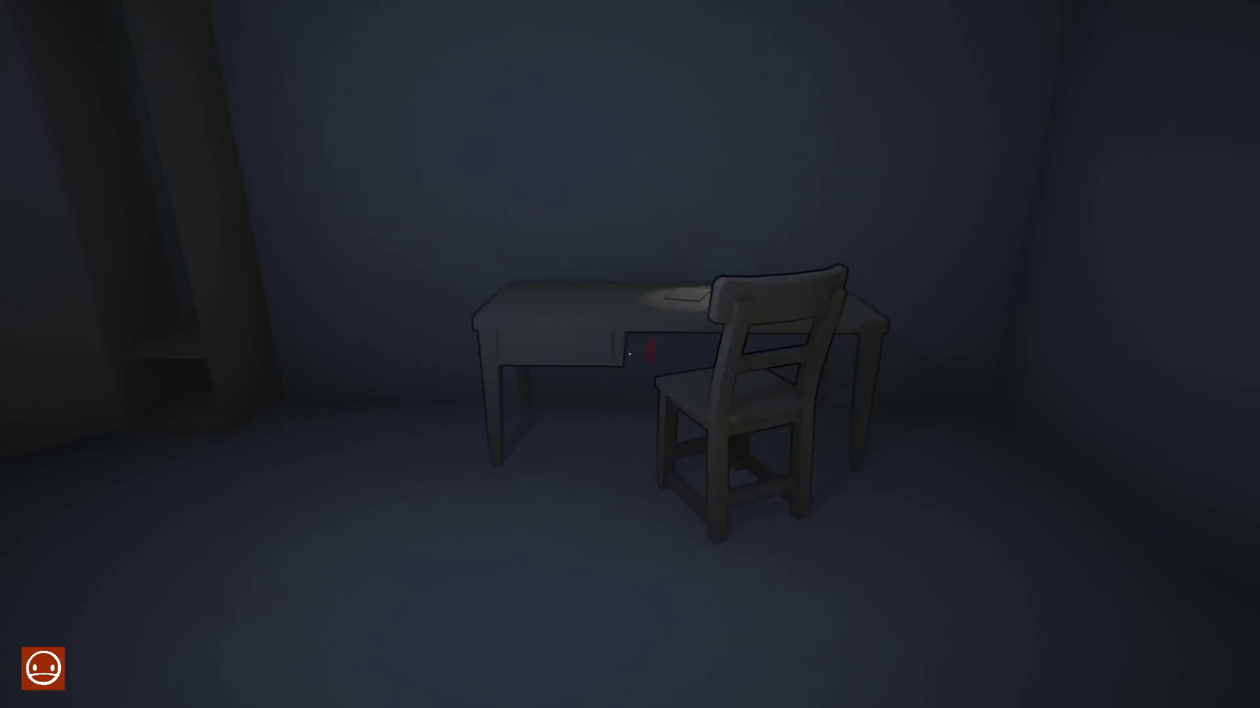
pyautogui.press('w')
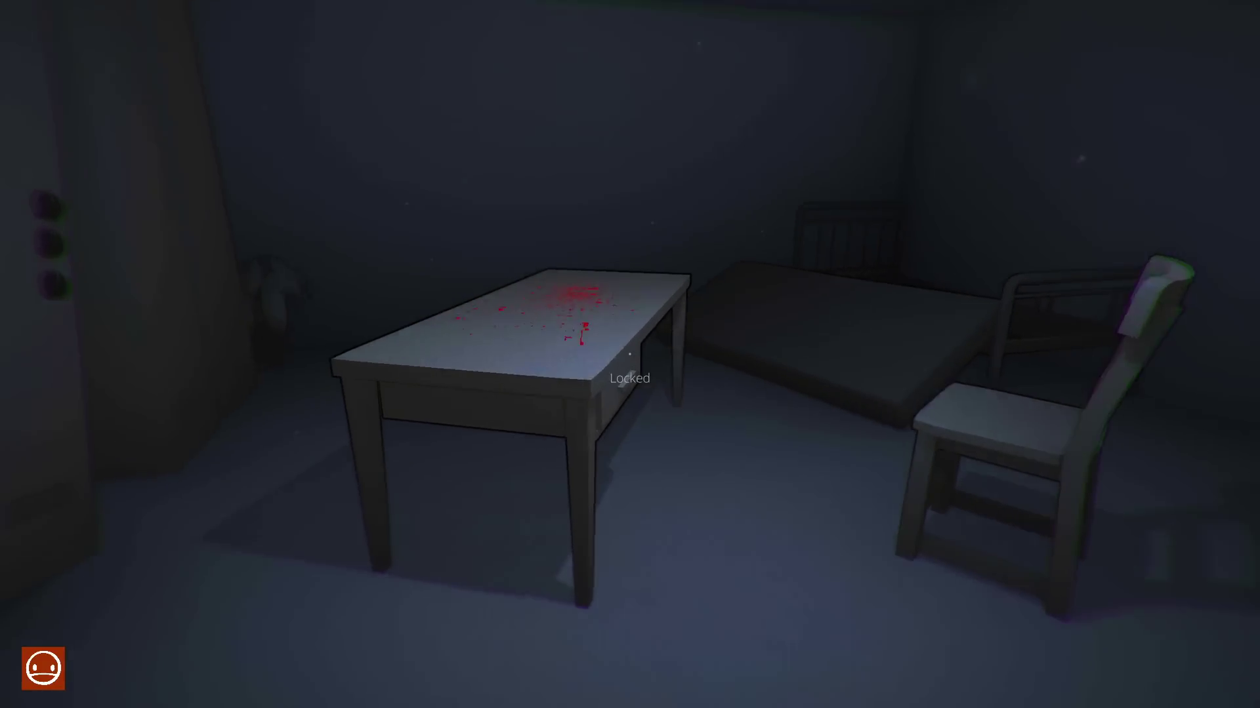
# Search the bathroom and chair room, then turn the wardrobe's middle dial.
pyautogui.press('w')
pyautogui.press('w')
pyautogui.press('s')
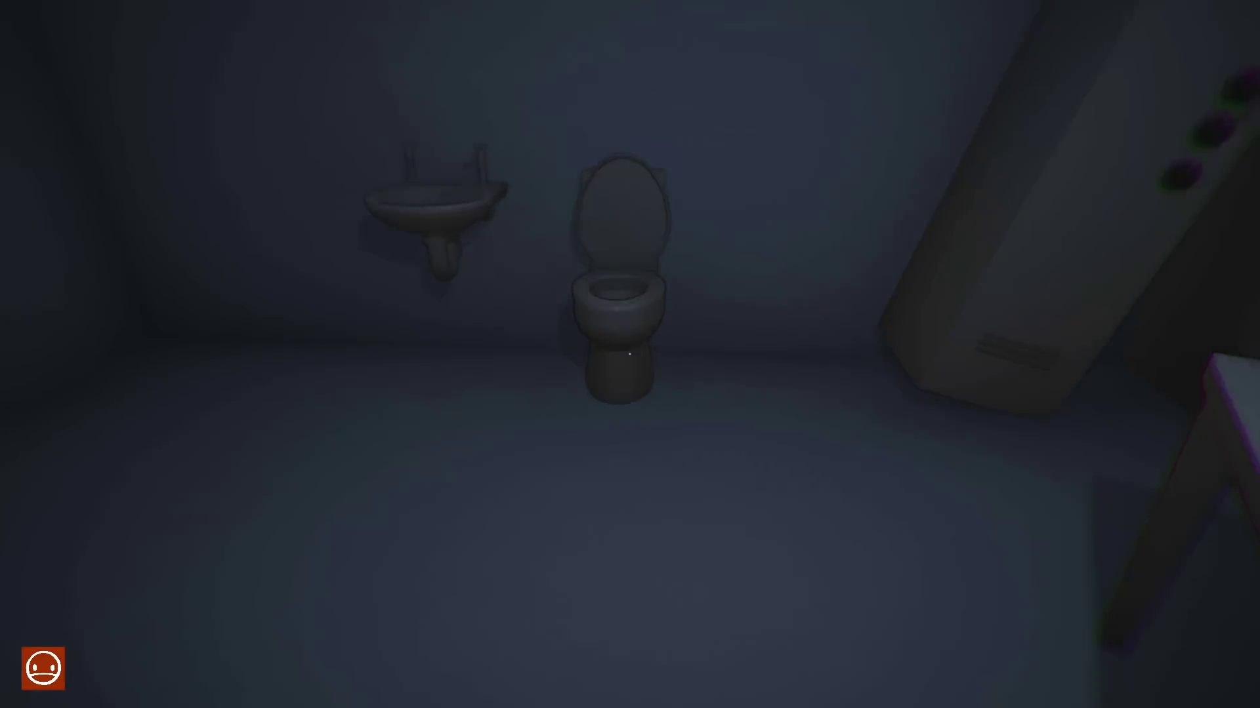
pyautogui.press('w')
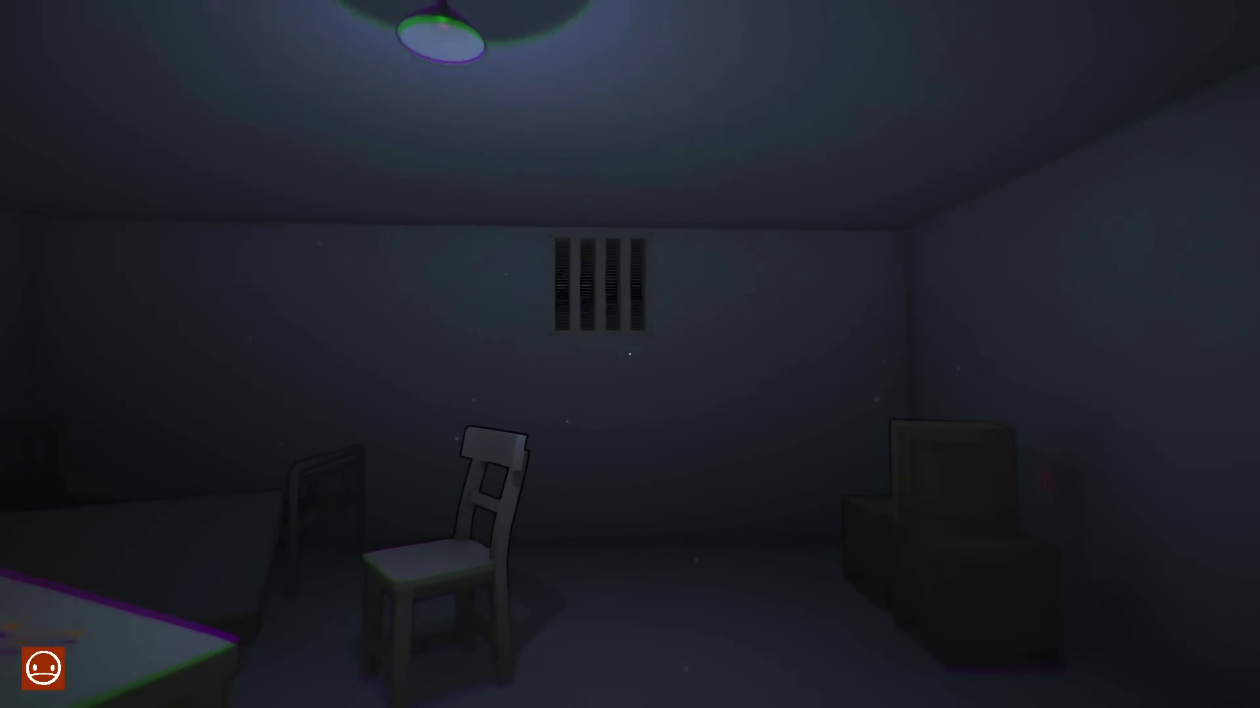
pyautogui.press('w')
pyautogui.press('w')
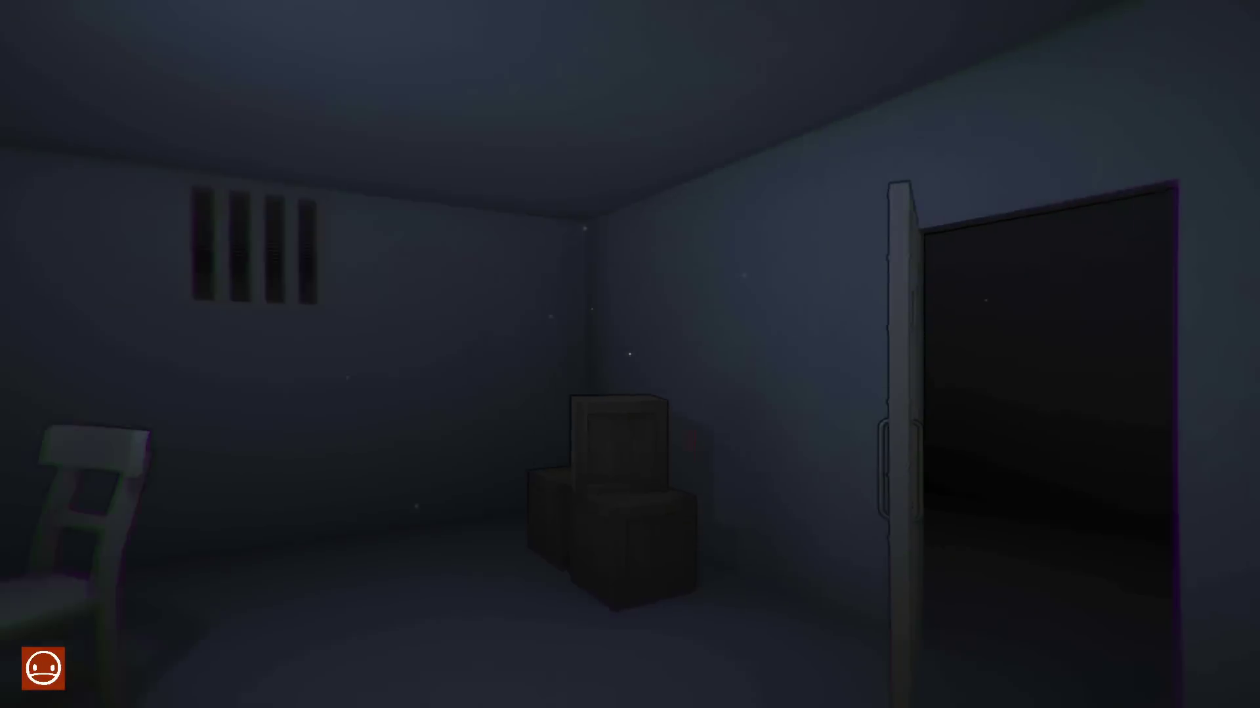
pyautogui.press('w')
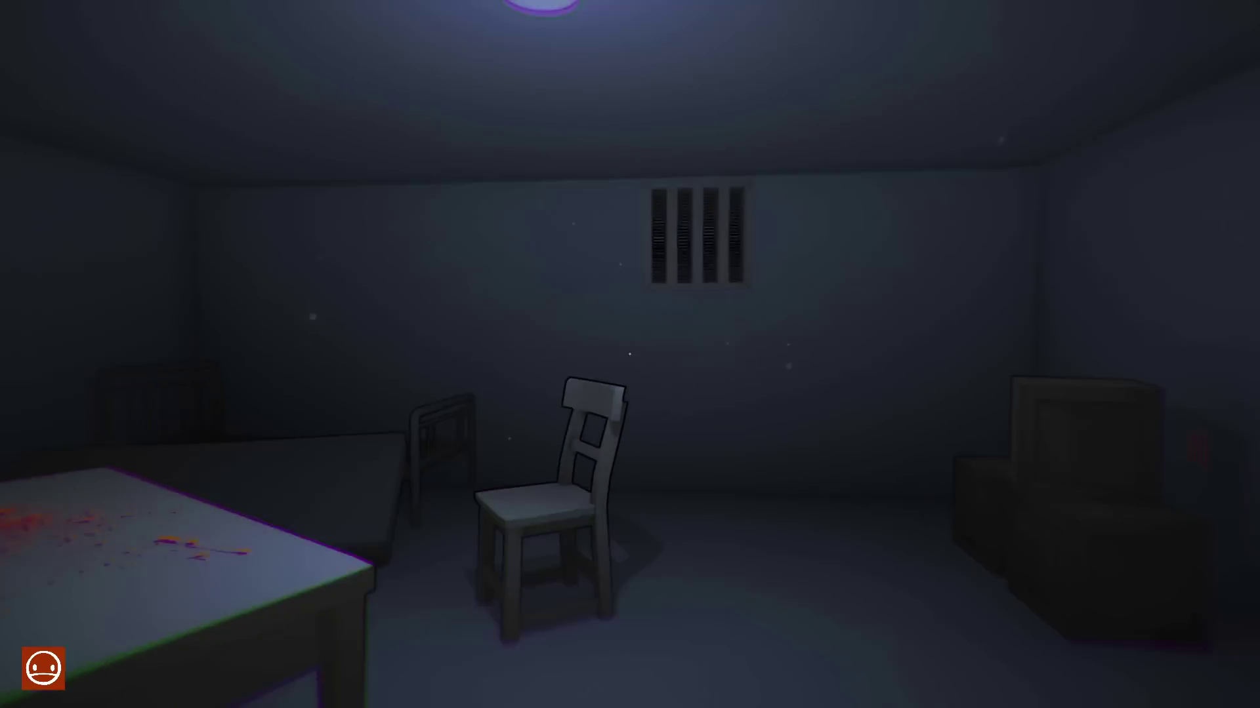
pyautogui.press('w')
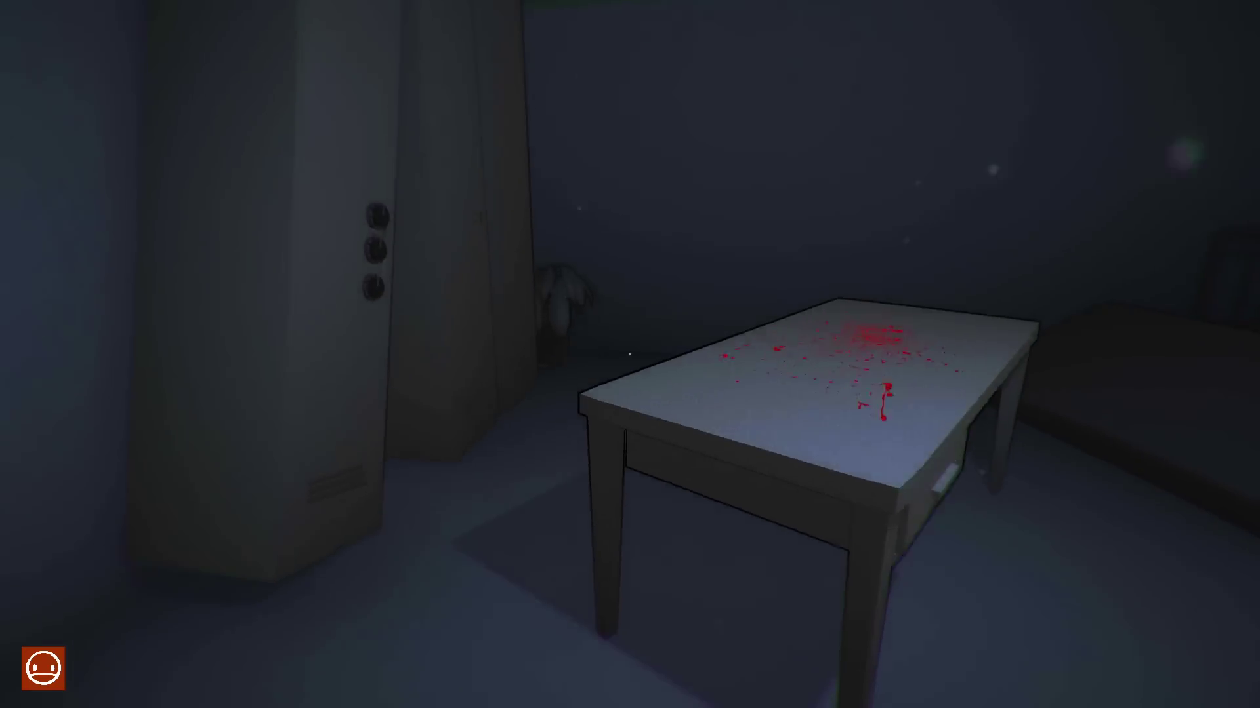
pyautogui.press('w')
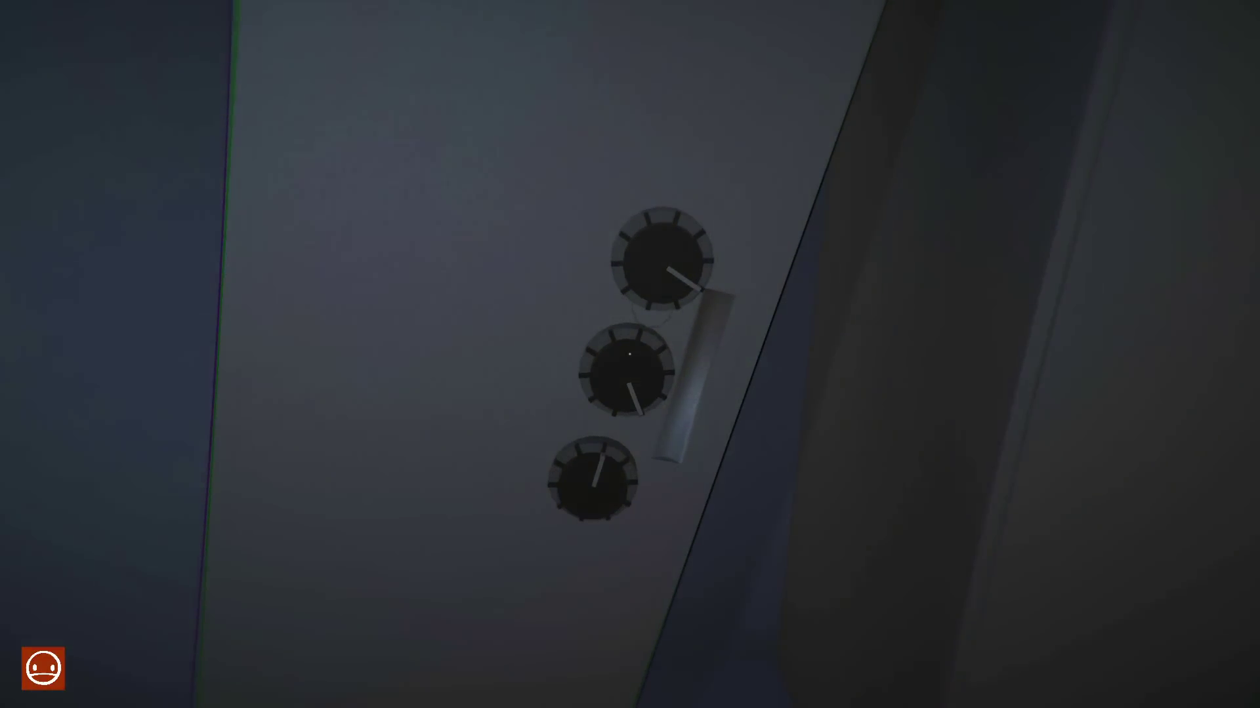
pyautogui.click(630, 352)
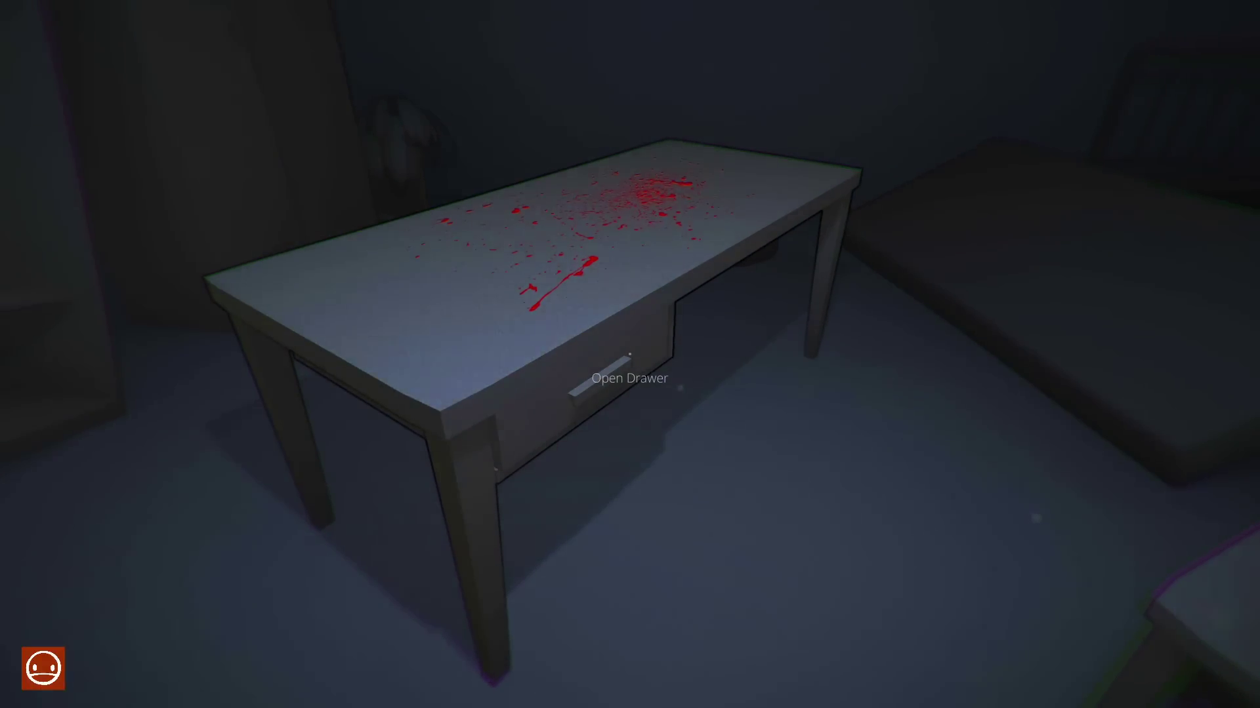
# Open the blood-spattered table's drawer and lean in to reach the screwdriver.
pyautogui.click(630, 355)
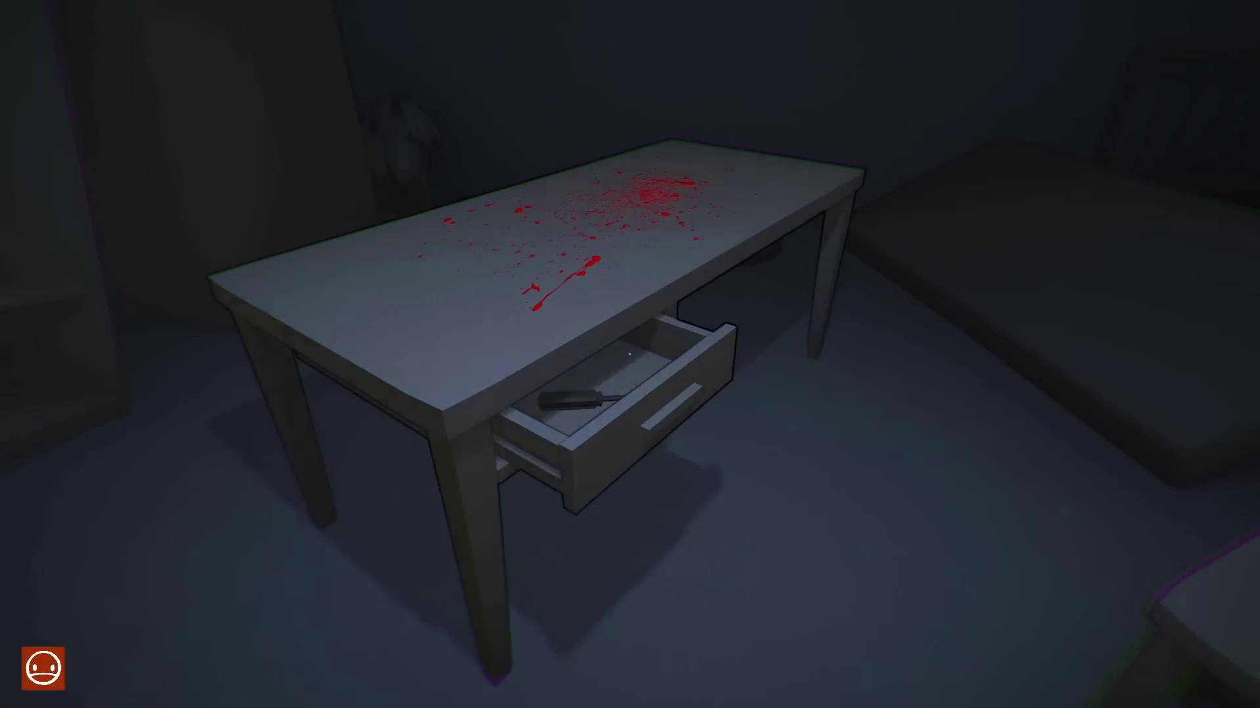
pyautogui.press('w')
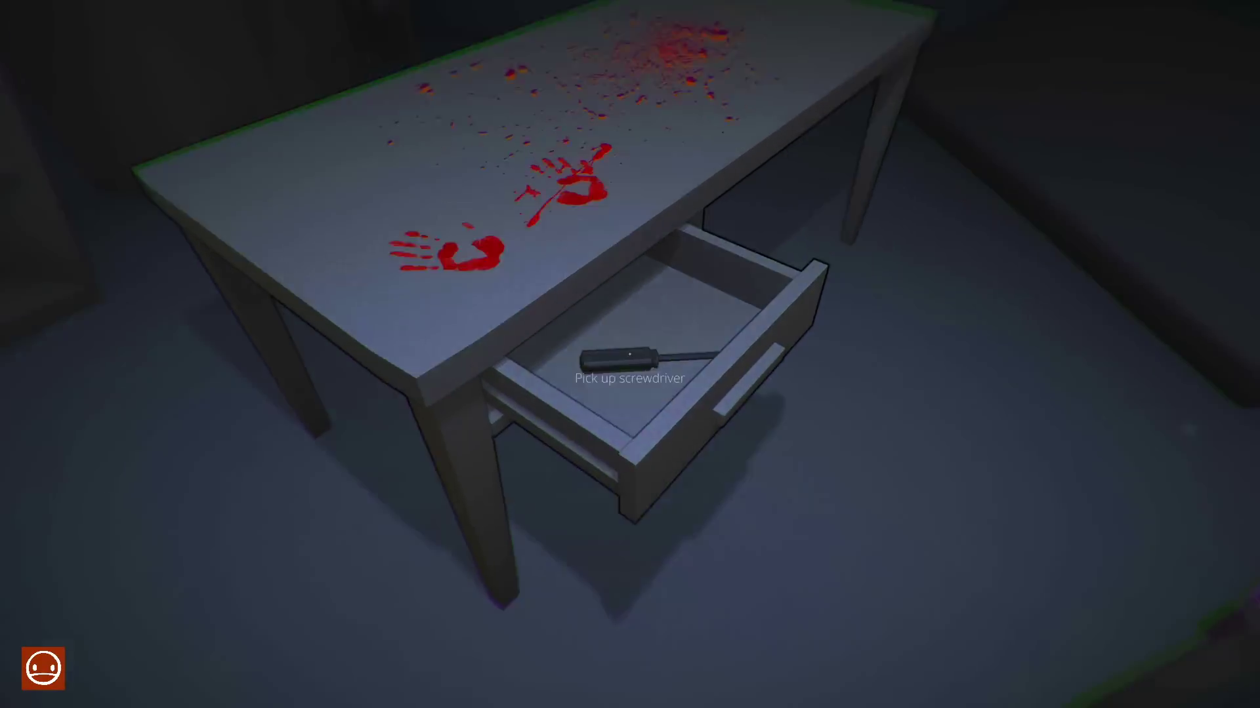
pyautogui.press('s')
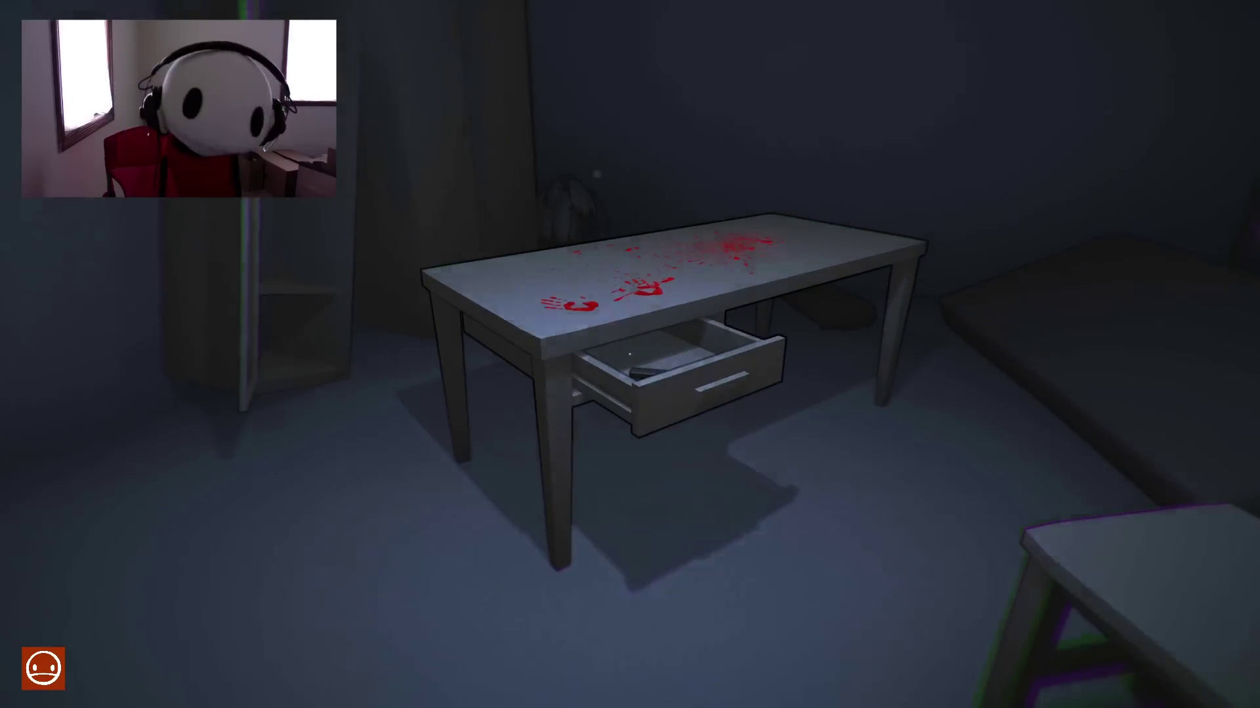
pyautogui.press('w')
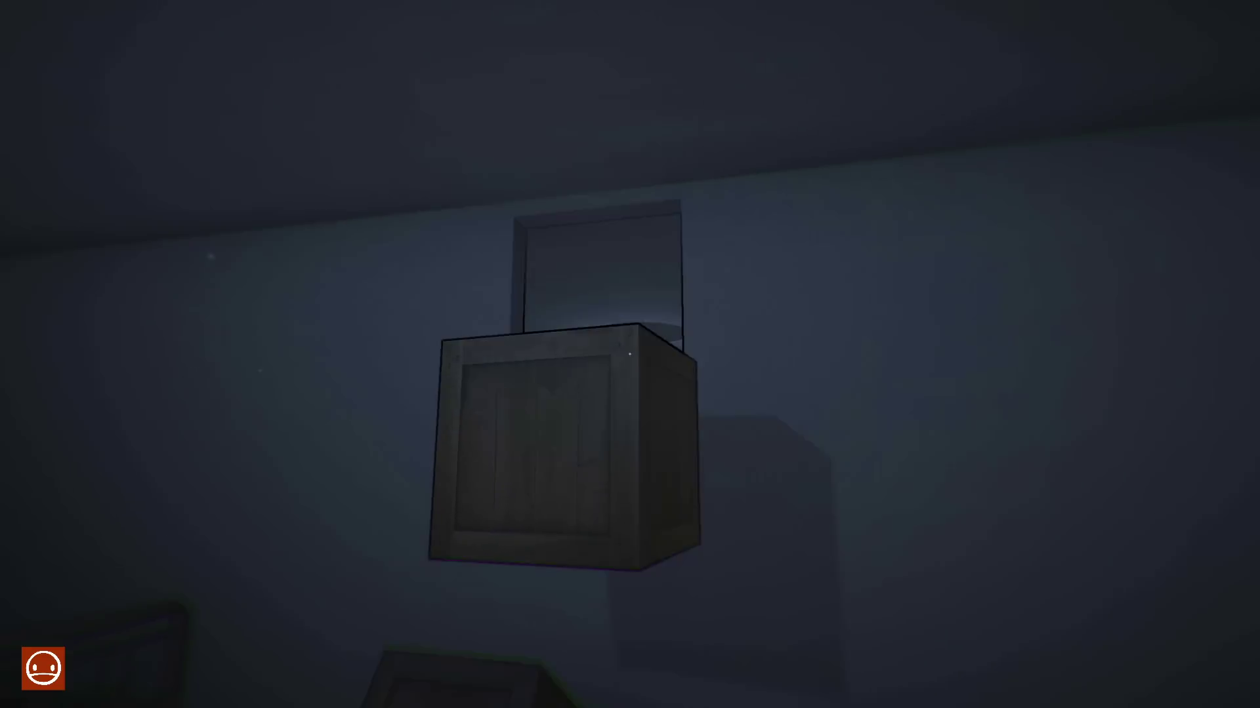
# Cross the bloodstained room into the dim room, then lift and drop its mattress.
pyautogui.press('w')
pyautogui.press('w')
pyautogui.press('w')
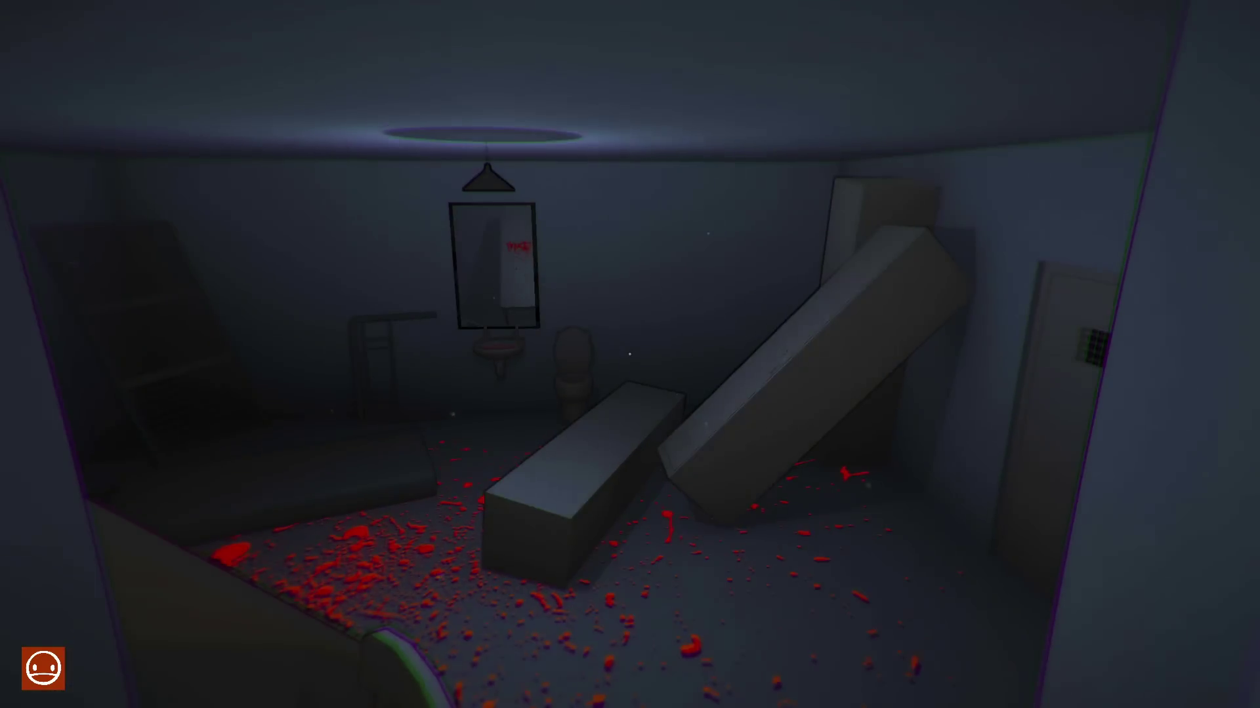
pyautogui.press('w')
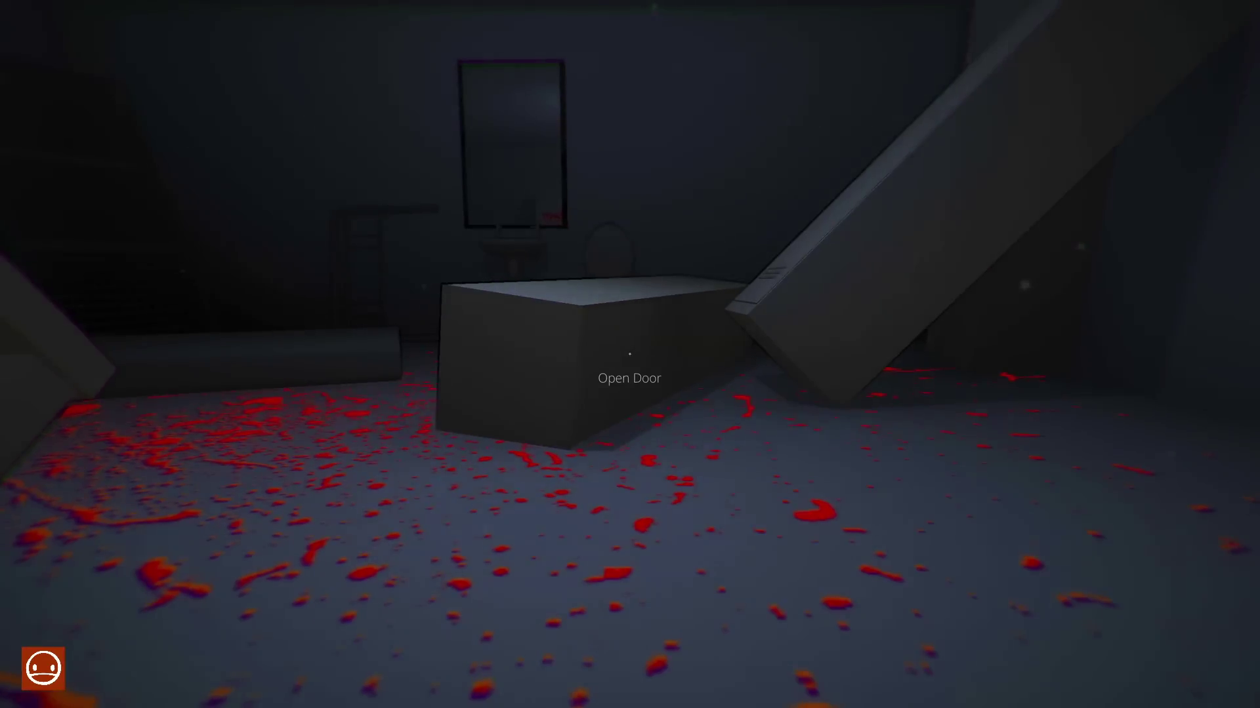
pyautogui.press('w')
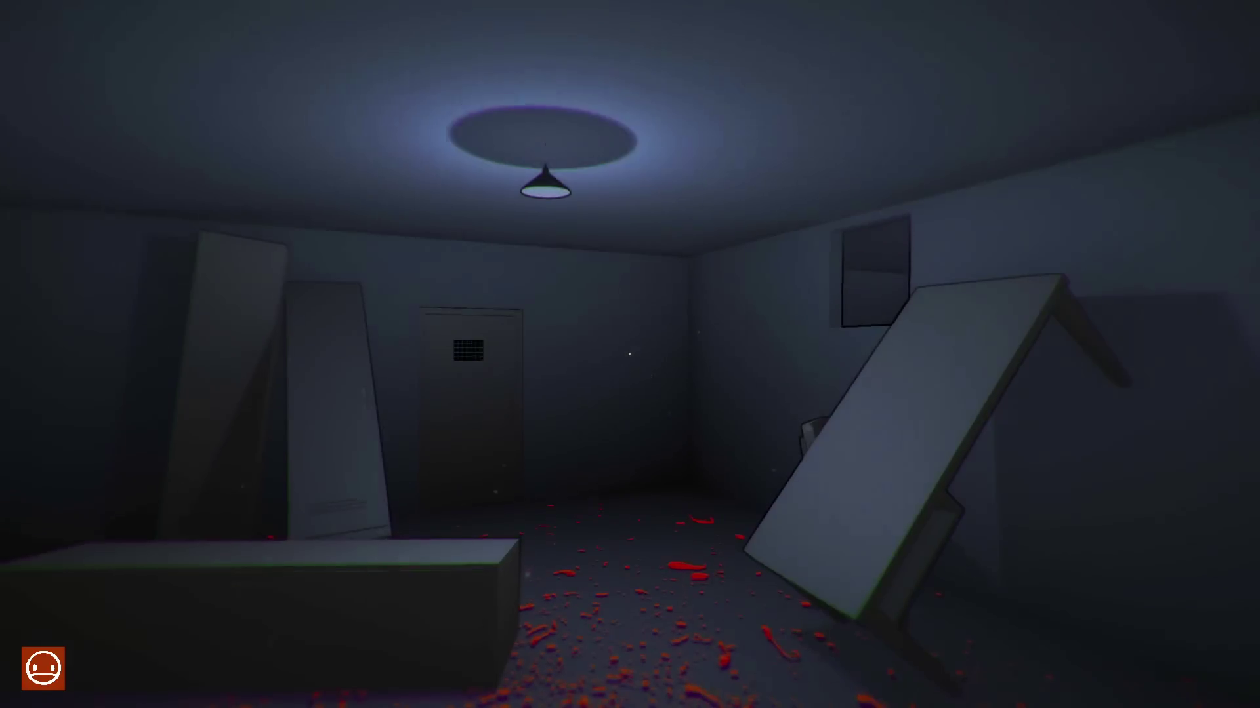
pyautogui.press('w')
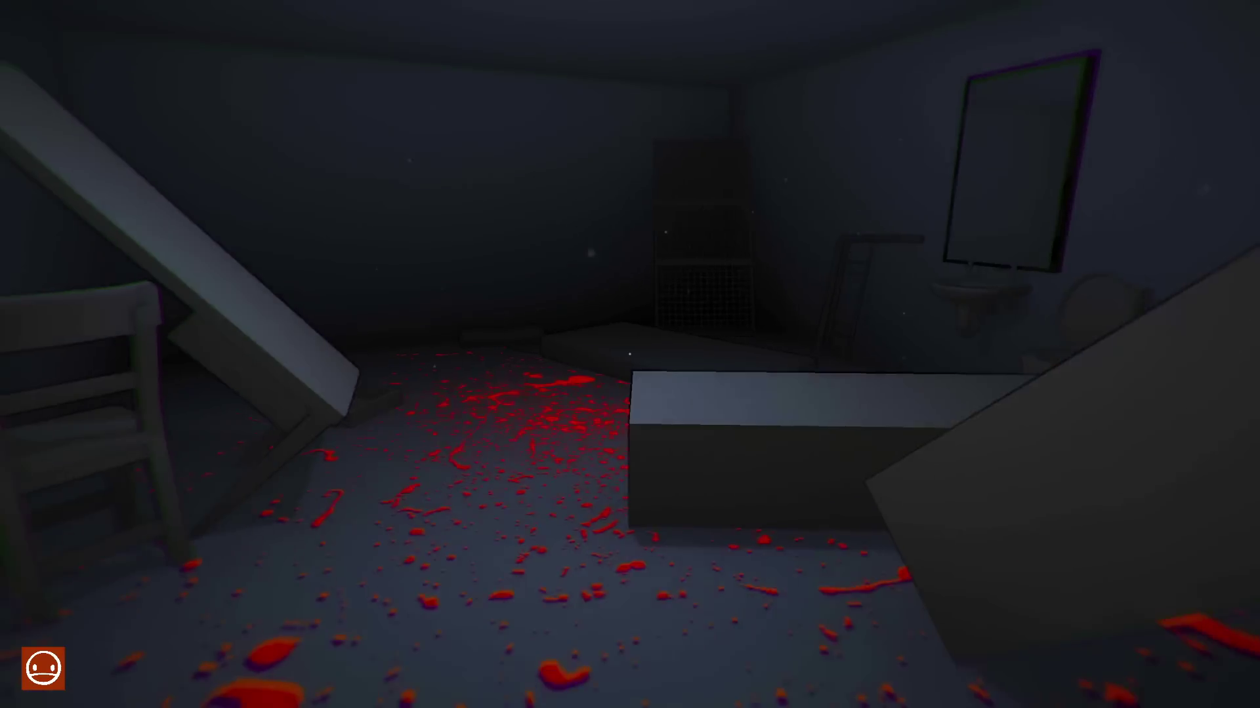
pyautogui.press('w')
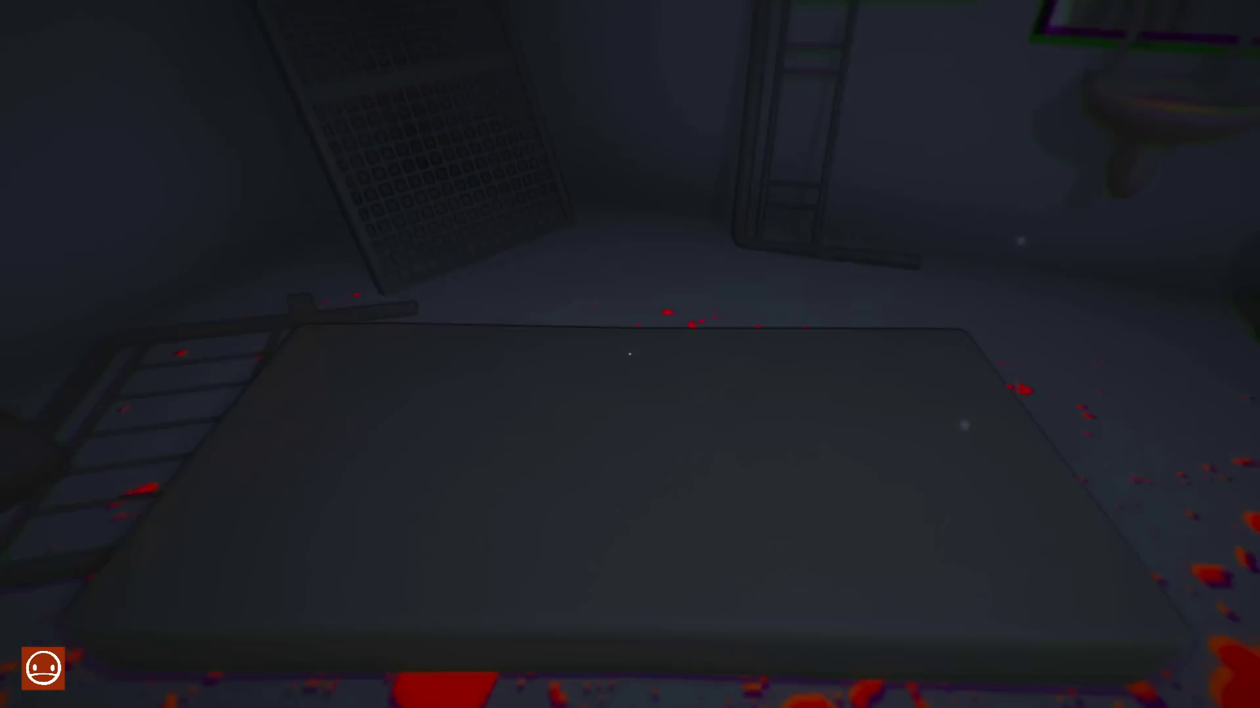
pyautogui.click(630, 355)
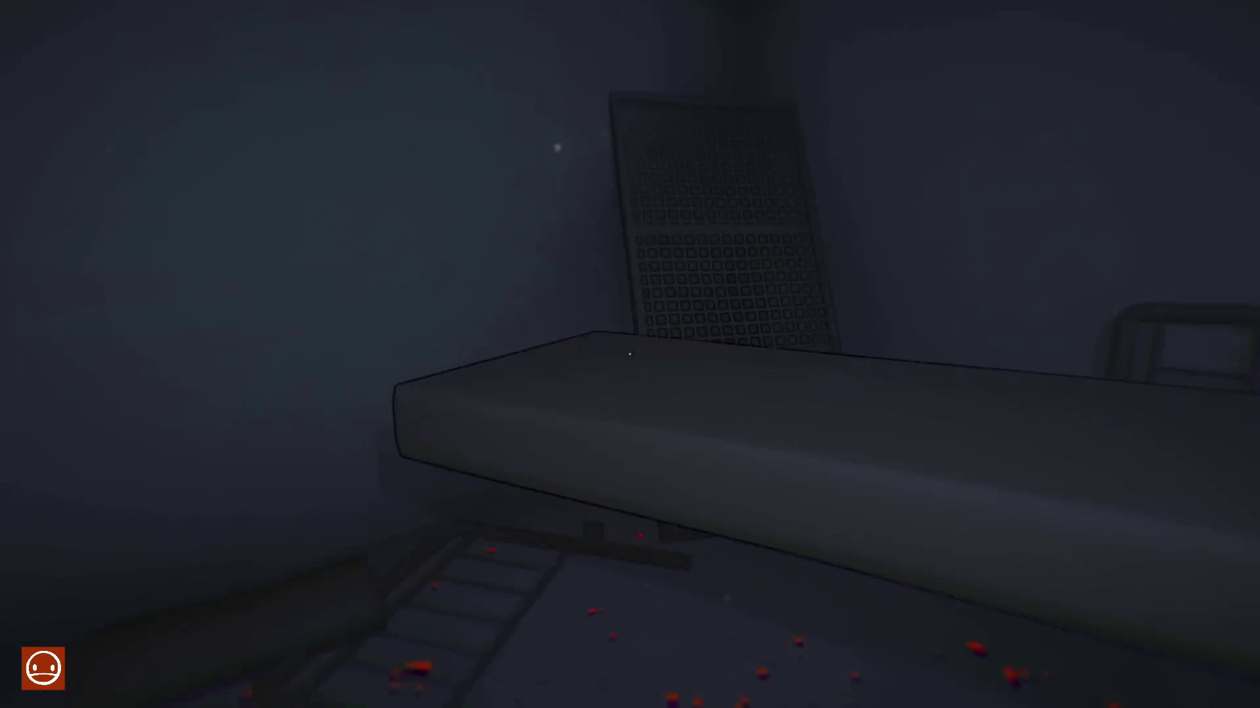
pyautogui.click(630, 354)
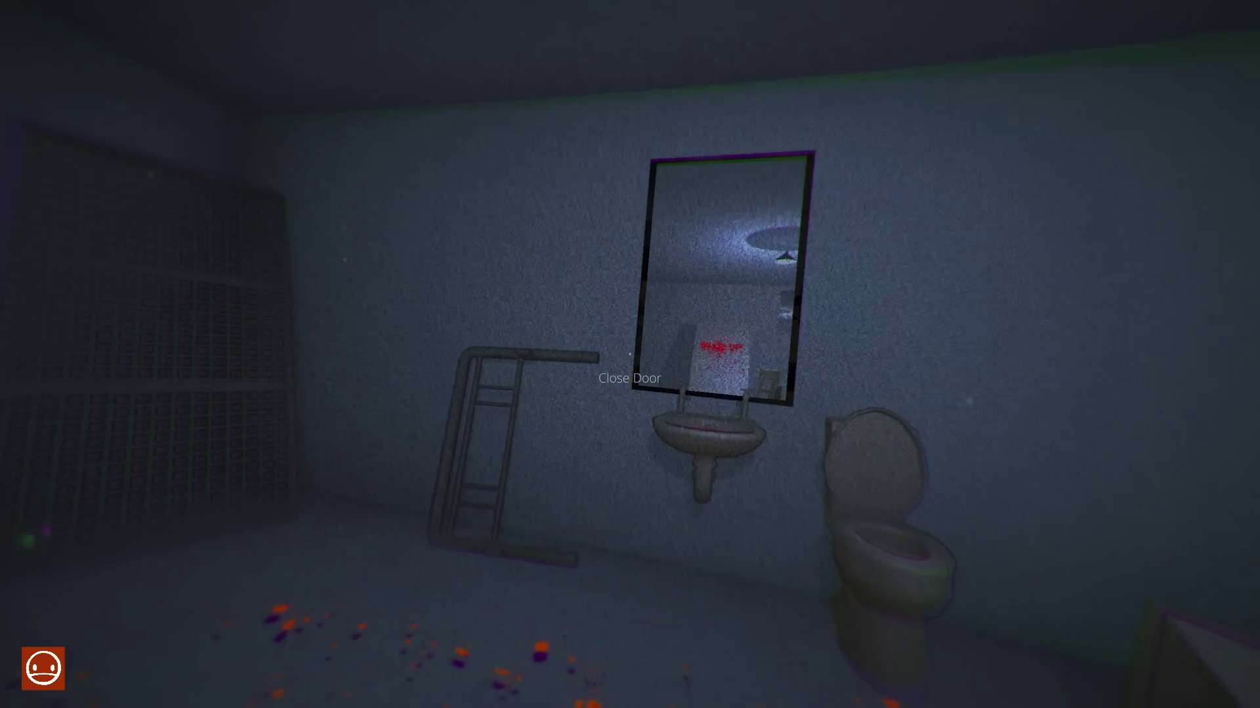
# Back away from the red-scrawled mirror and sink as the bathroom warps.
pyautogui.press('s')
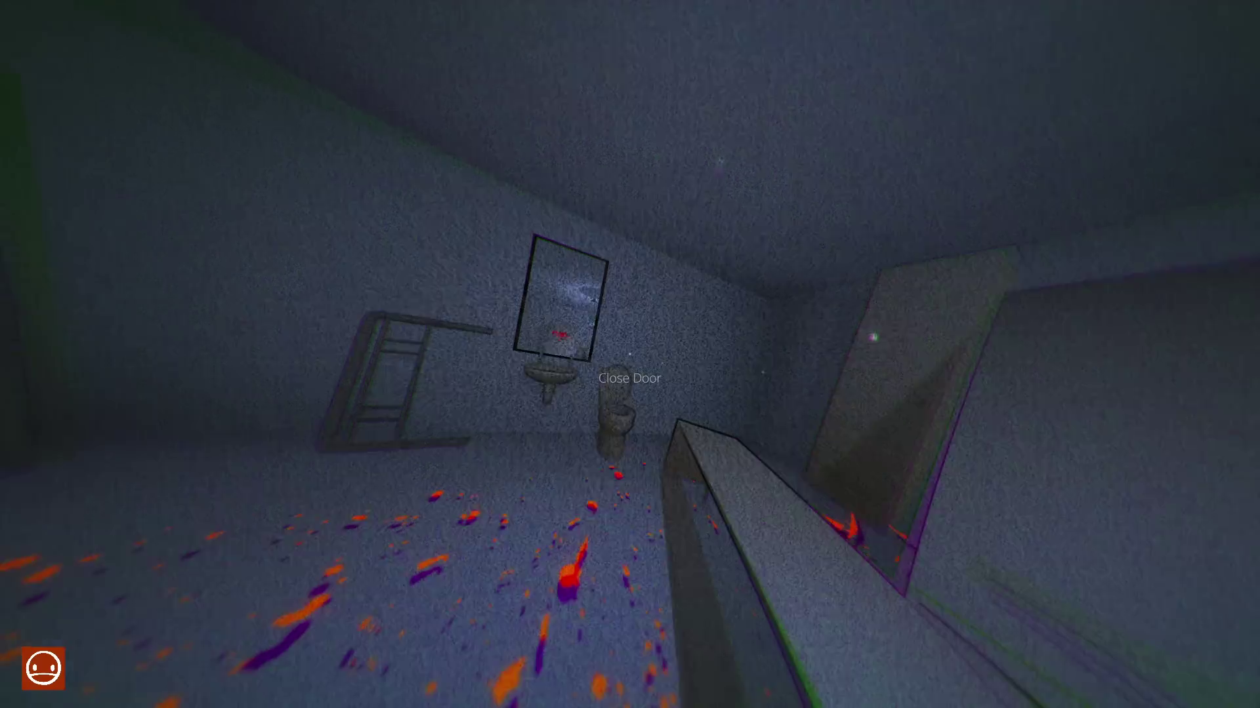
pyautogui.press('s')
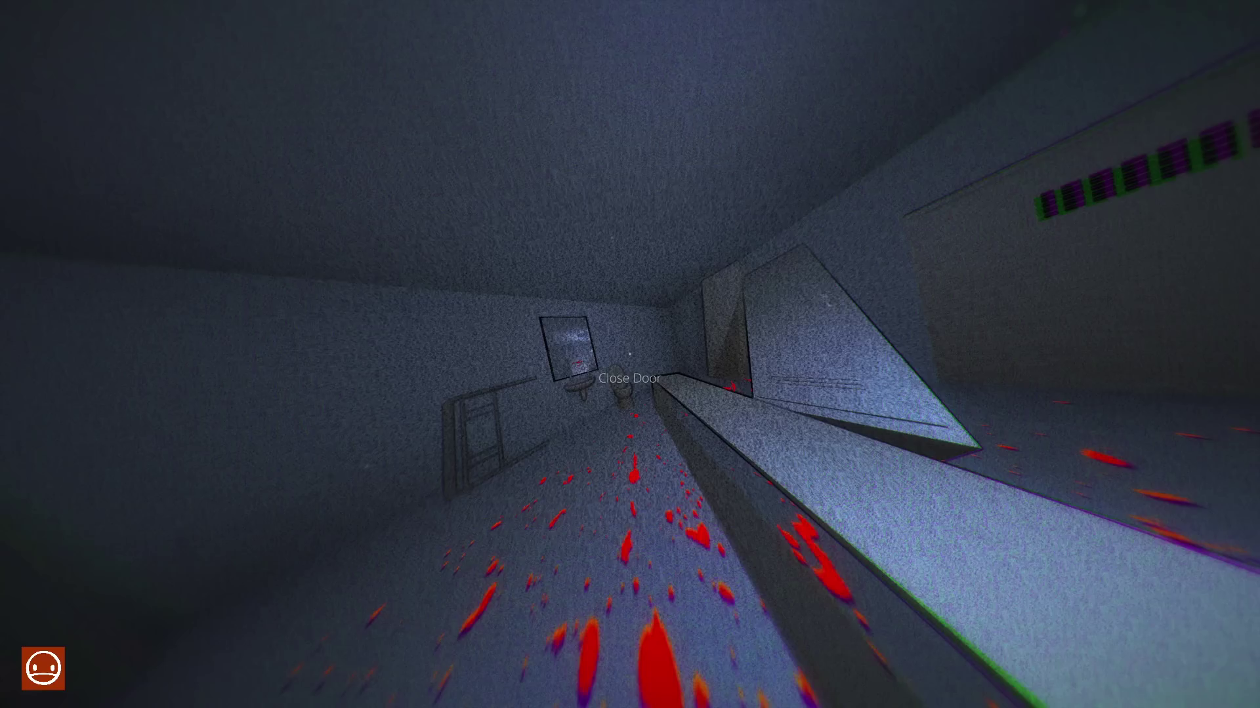